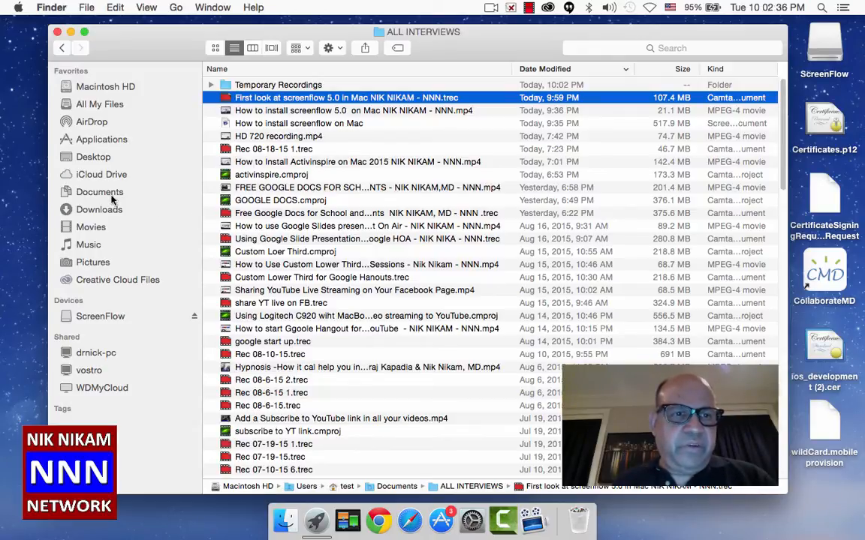
- Launch ScreenFlow from the Applications folder and check whether a software update is available
{"action": "left_click", "coordinate": [101, 140]}
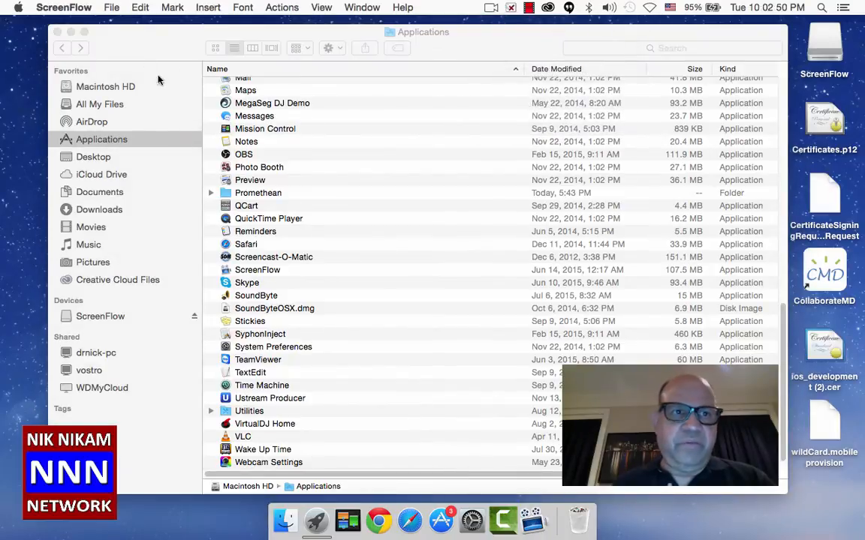
{"action": "left_click", "coordinate": [66, 9]}
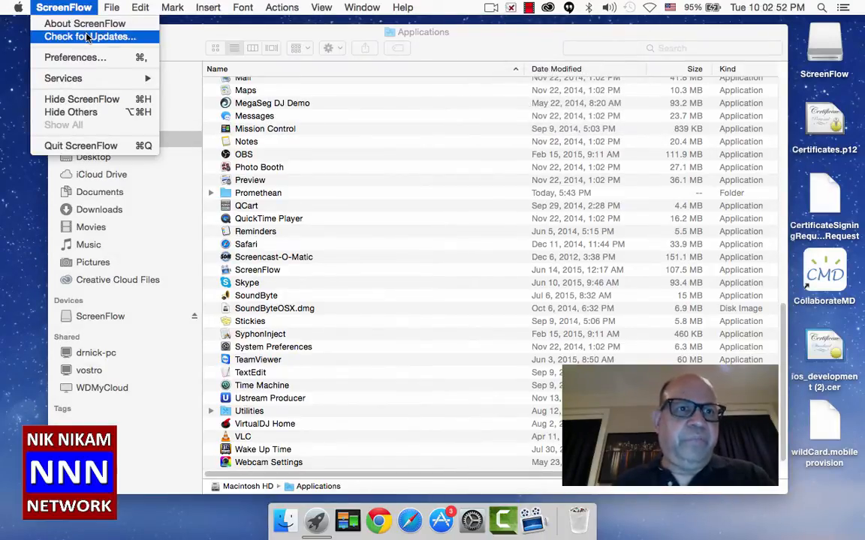
{"action": "left_click", "coordinate": [92, 39]}
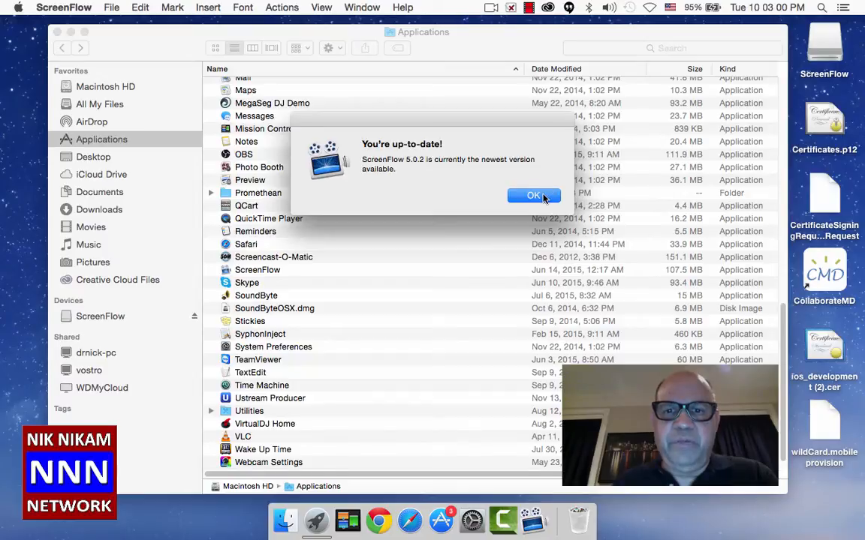
{"action": "left_click", "coordinate": [533, 196]}
- Review ScreenFlow's General, Timeline, Advanced and Licenses preferences, and close the preferences window
{"action": "left_click", "coordinate": [60, 10]}
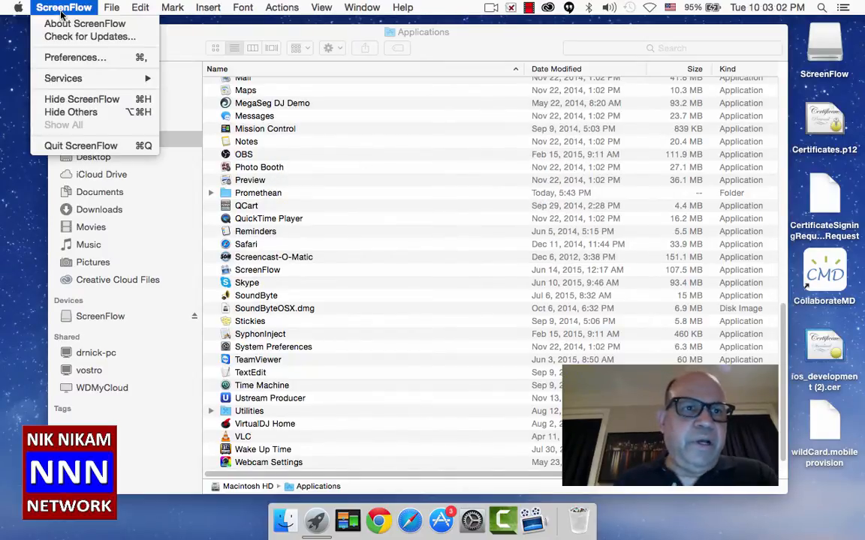
{"action": "left_click", "coordinate": [70, 58]}
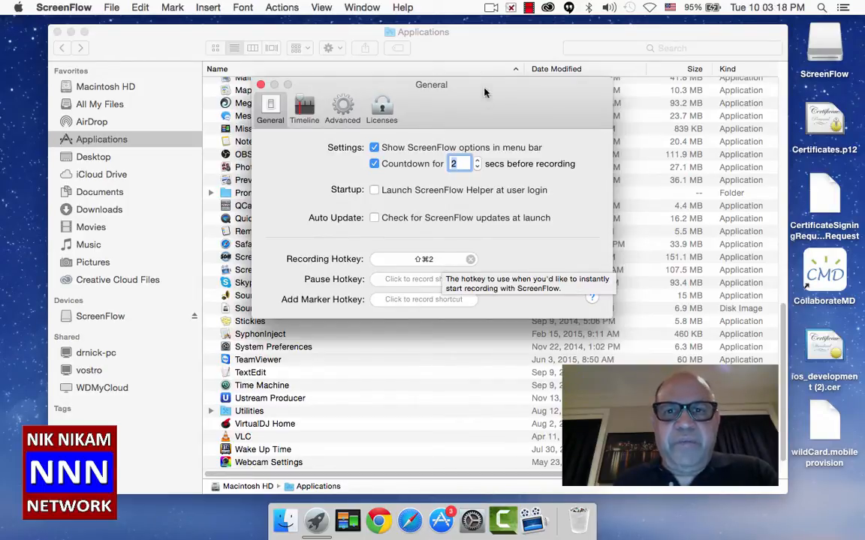
{"action": "left_click", "coordinate": [302, 112]}
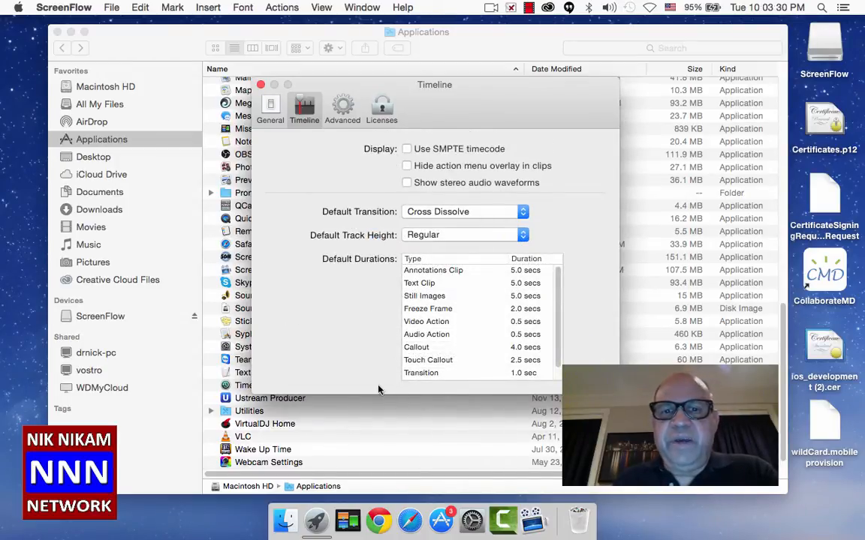
{"action": "left_click", "coordinate": [342, 105]}
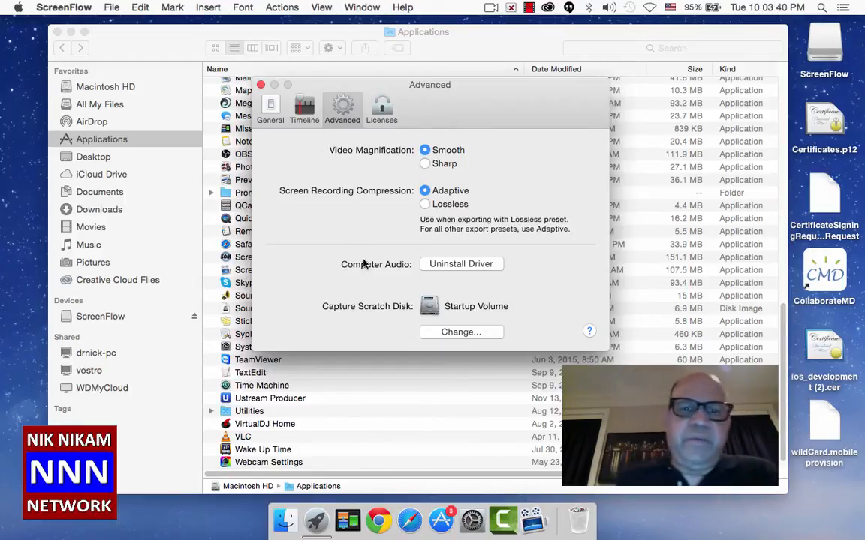
{"action": "left_click", "coordinate": [383, 111]}
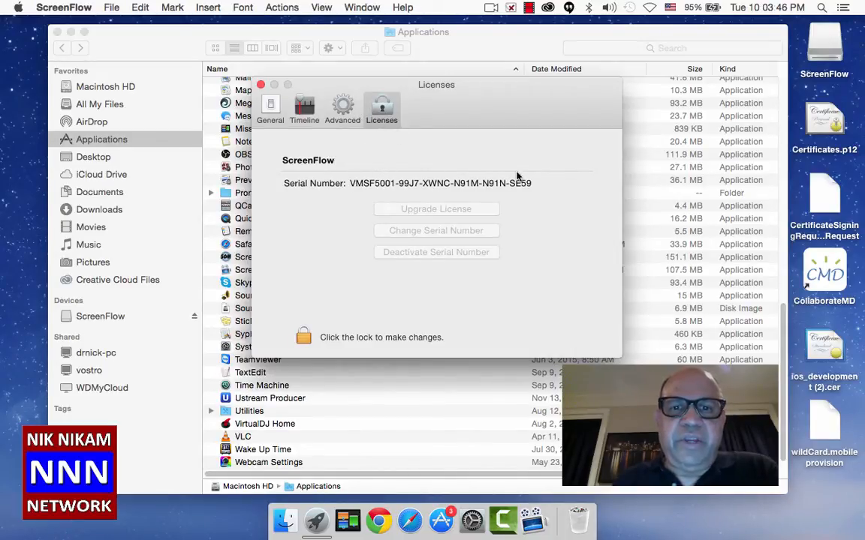
{"action": "left_click", "coordinate": [344, 111]}
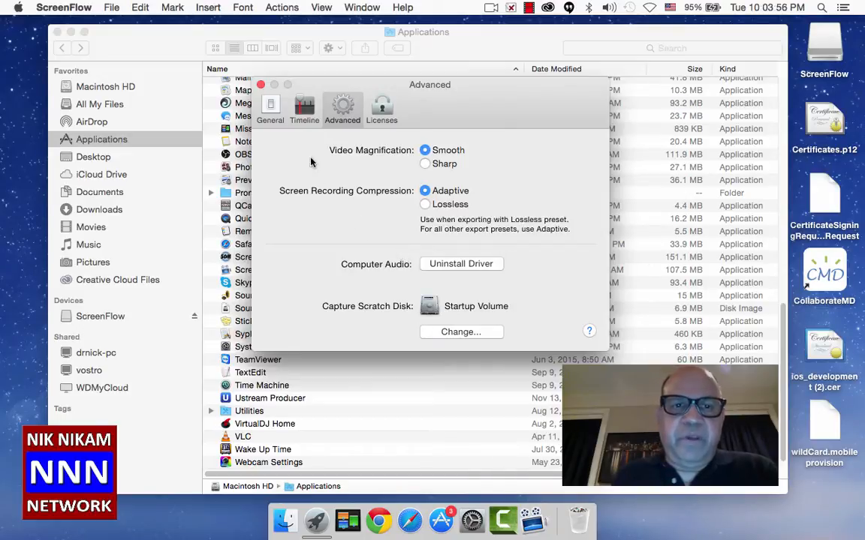
{"action": "left_click", "coordinate": [261, 85]}
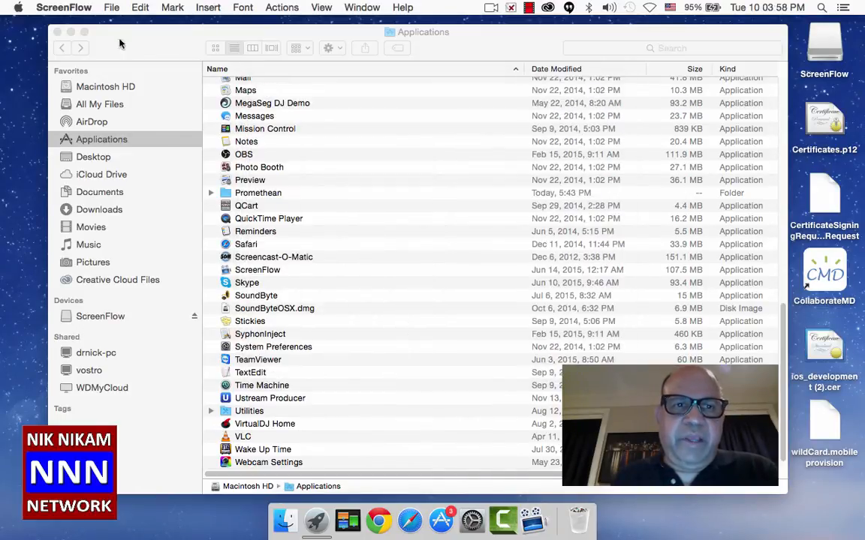
- Review the new recording settings with Color LCD as the desktop source, and close the setup window without recording
{"action": "left_click", "coordinate": [81, 11]}
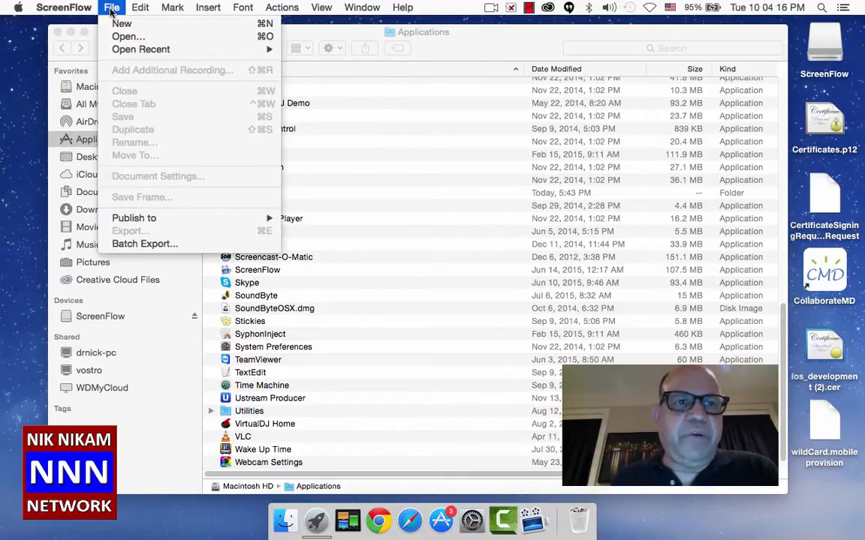
{"action": "left_click", "coordinate": [106, 9]}
{"action": "left_click", "coordinate": [115, 29]}
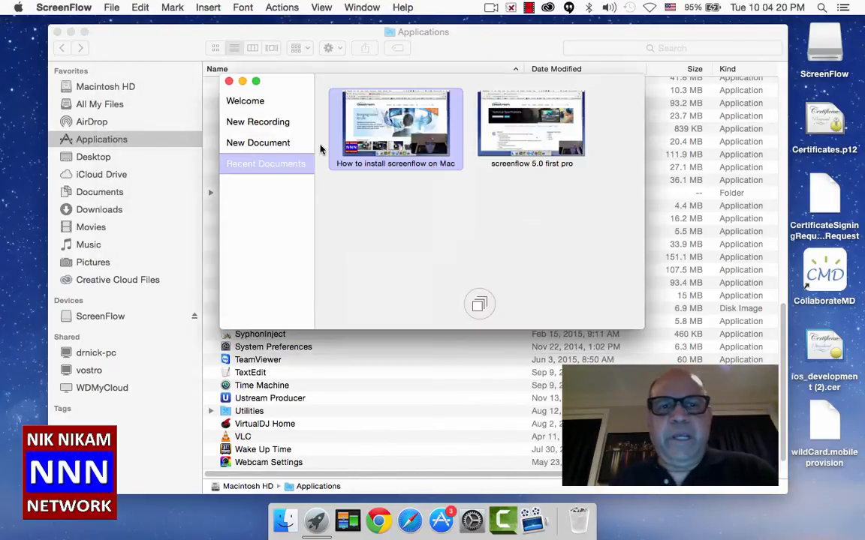
{"action": "left_click", "coordinate": [264, 123]}
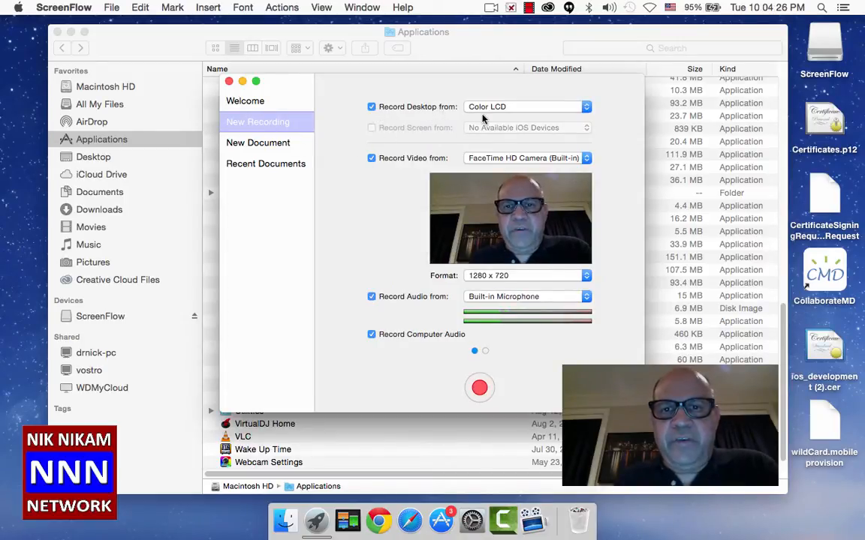
{"action": "left_click", "coordinate": [587, 107]}
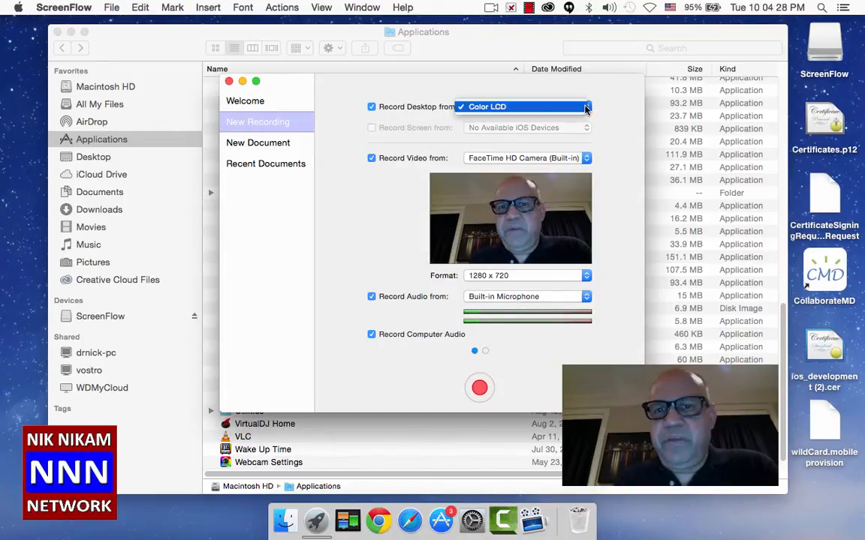
{"action": "left_click", "coordinate": [526, 106]}
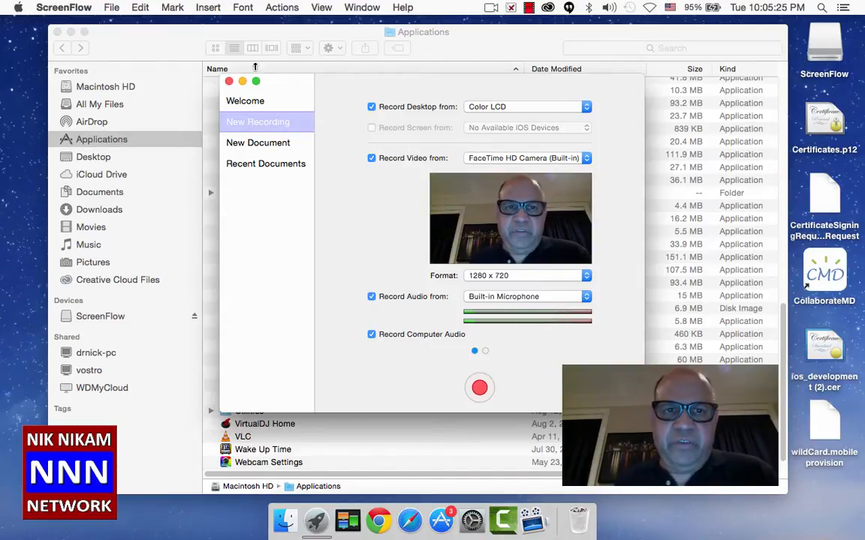
{"action": "left_click", "coordinate": [229, 81]}
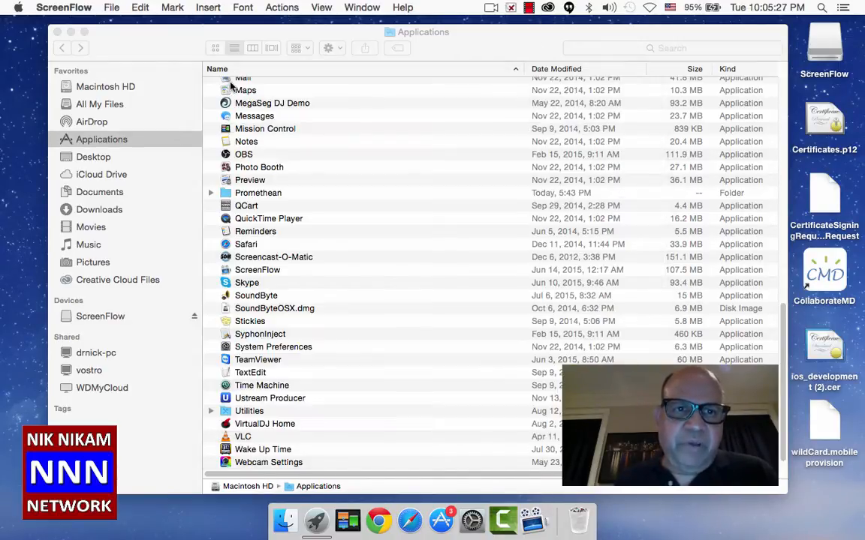
- Open the recent project "How to install screenflow on Mac" and view its timeline tracks
{"action": "left_click", "coordinate": [111, 9]}
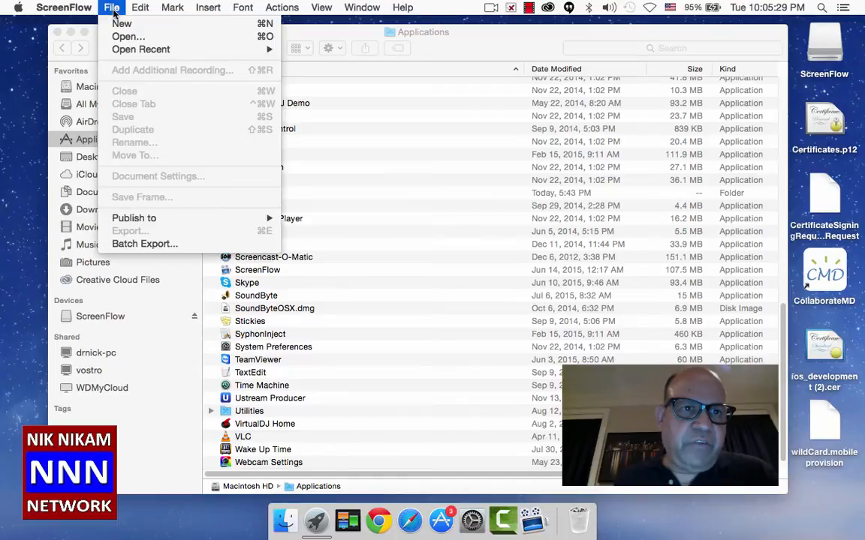
{"action": "mouse_move", "coordinate": [288, 53]}
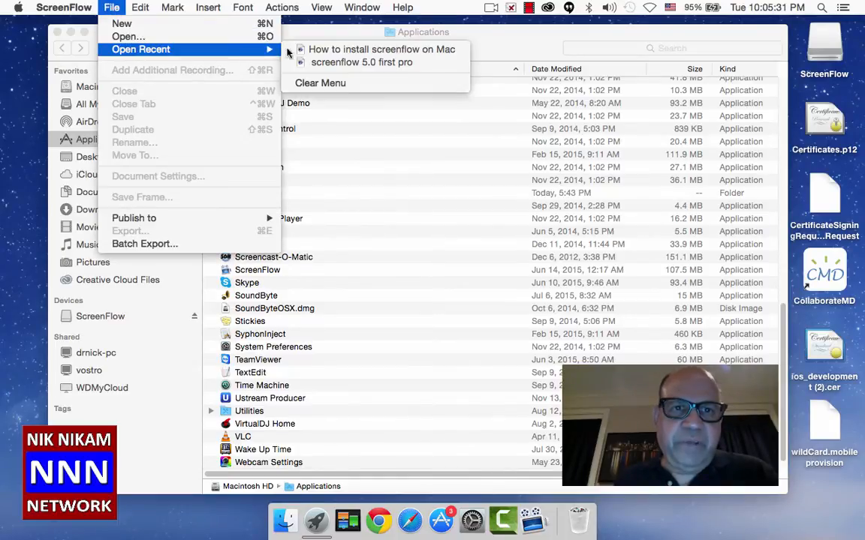
{"action": "left_click", "coordinate": [363, 51]}
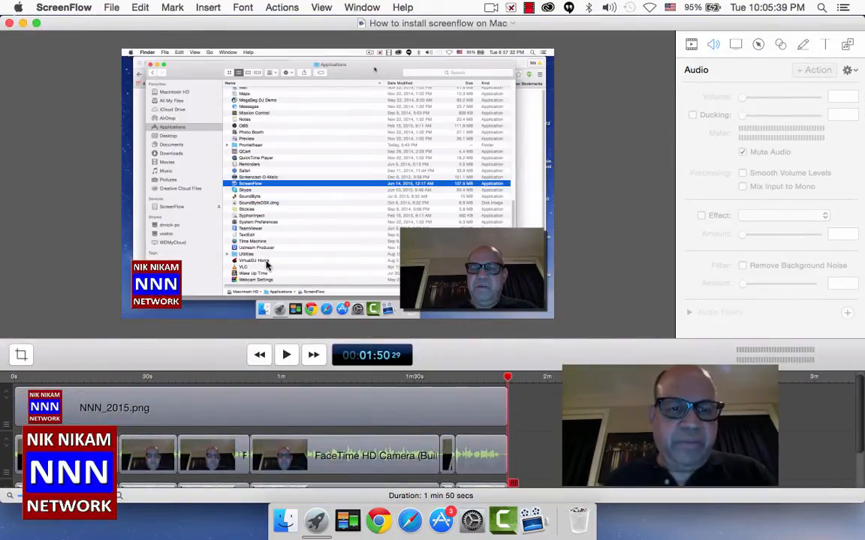
{"action": "scroll", "coordinate": [559, 422], "scroll_direction": "down", "scroll_amount": 3}
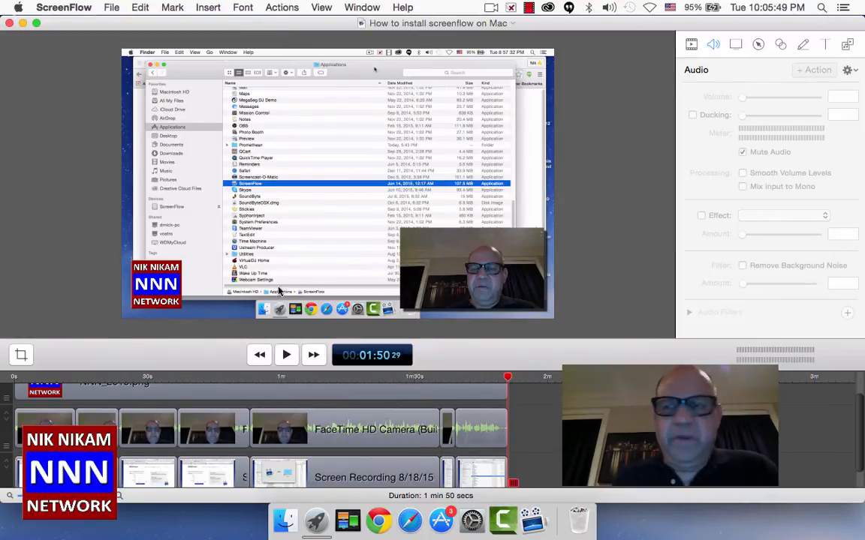
- Show the project's media library and look at the file chooser for adding media, without importing anything
{"action": "left_click", "coordinate": [848, 45]}
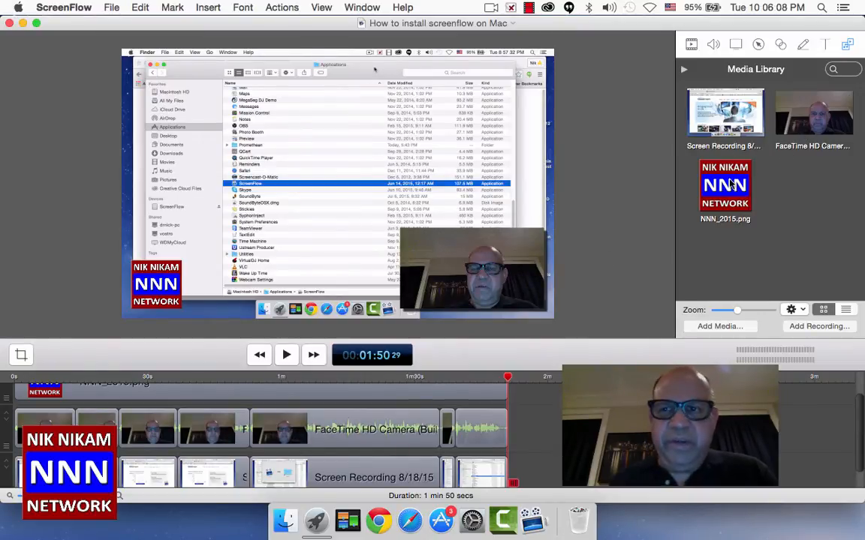
{"action": "left_click", "coordinate": [714, 327]}
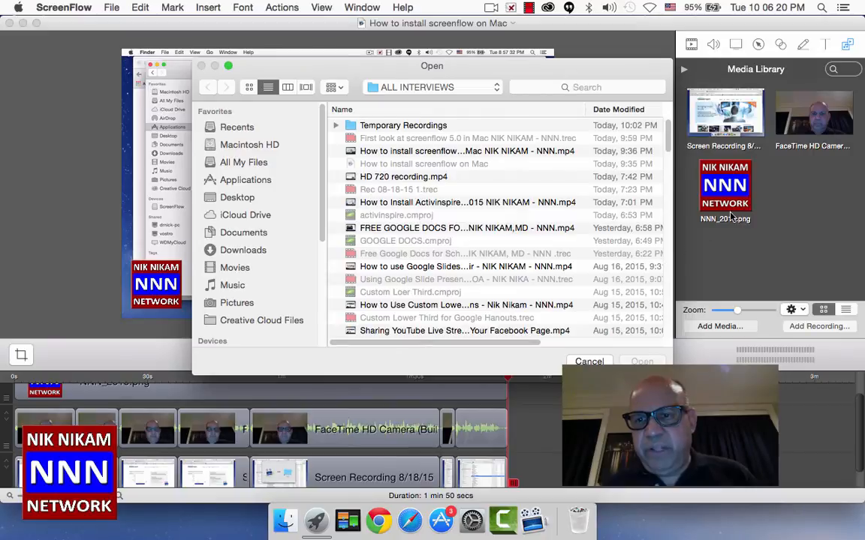
{"action": "key", "text": "Escape"}
- Try placing NNN_2015.png from the media library on the canvas, shrink it, and delete the added clip
{"action": "left_click", "coordinate": [719, 192]}
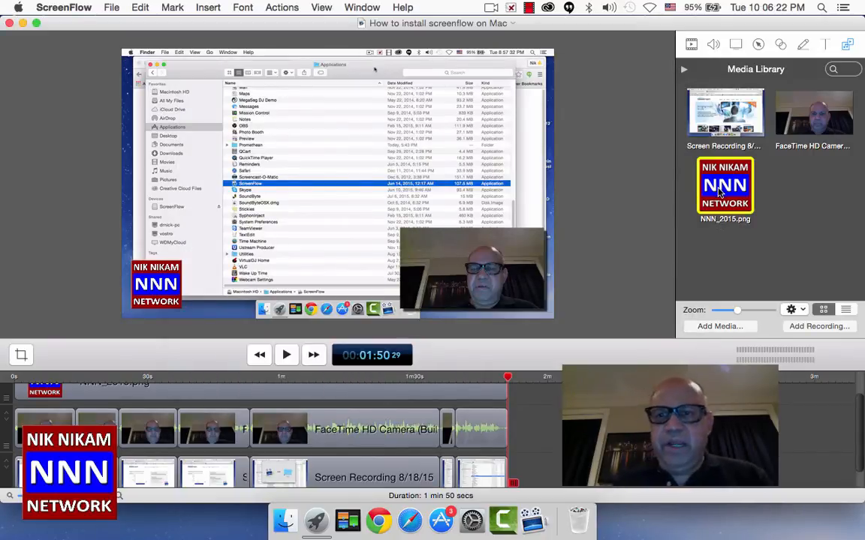
{"action": "left_click_drag", "start_coordinate": [719, 193], "coordinate": [231, 161]}
{"action": "left_click", "coordinate": [288, 102]}
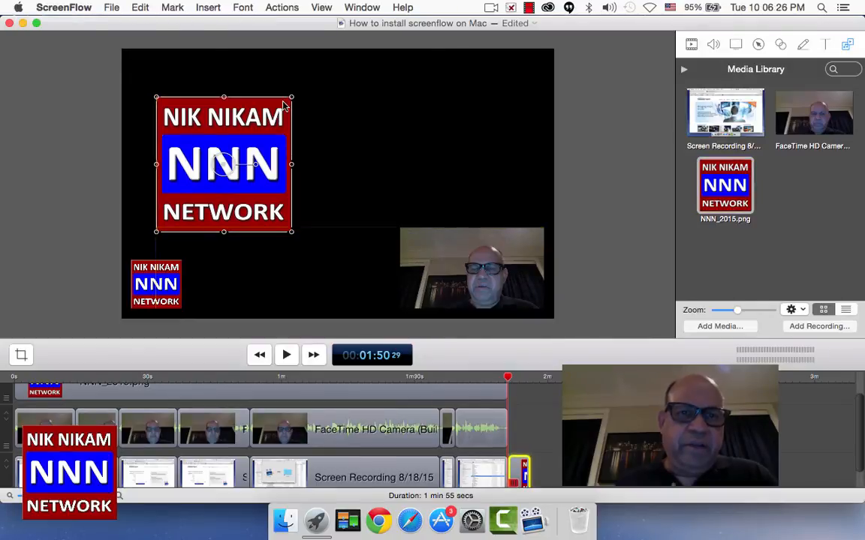
{"action": "left_click_drag", "start_coordinate": [290, 95], "coordinate": [242, 153]}
{"action": "left_click_drag", "start_coordinate": [210, 189], "coordinate": [200, 194]}
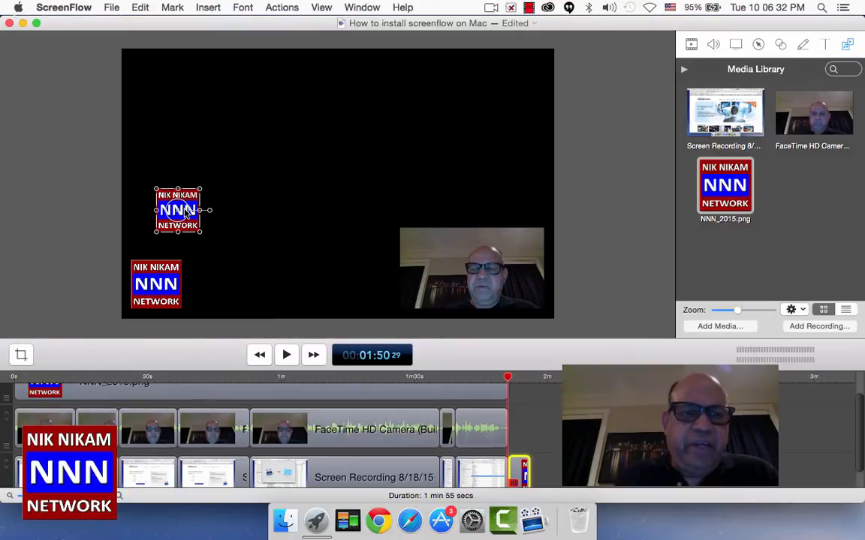
{"action": "key", "text": "Delete"}
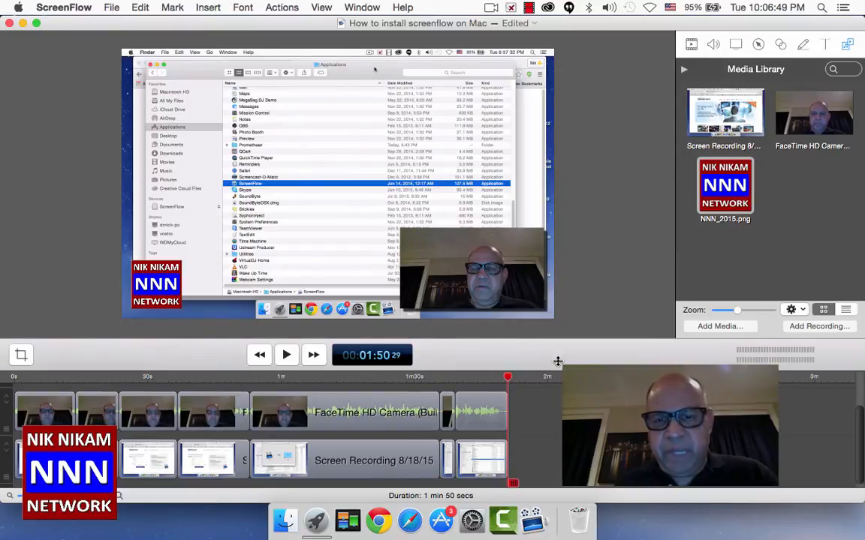
- Play the timeline from about 1:09, and ripple-delete the section of about 5 seconds ending at 1:17 from all tracks
{"action": "scroll", "coordinate": [261, 434], "scroll_direction": "up", "scroll_amount": 3}
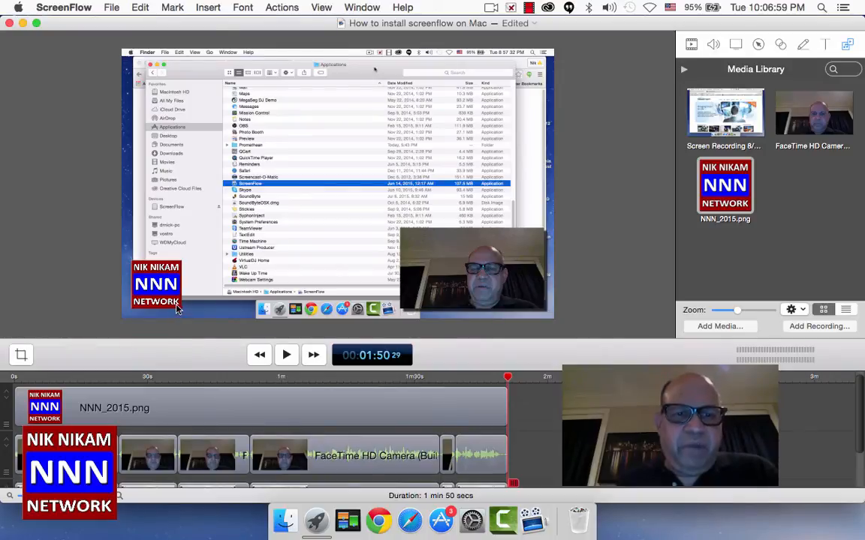
{"action": "scroll", "coordinate": [508, 408], "scroll_direction": "down", "scroll_amount": 3}
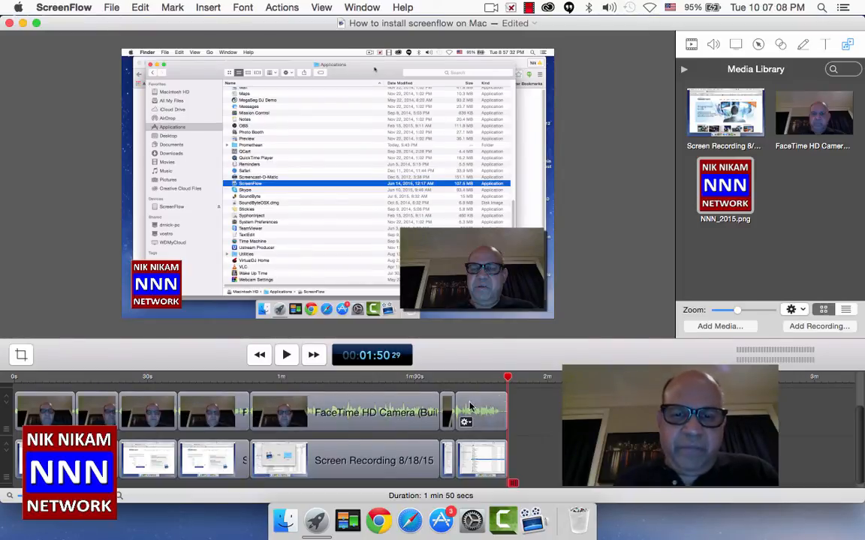
{"action": "left_click", "coordinate": [490, 378]}
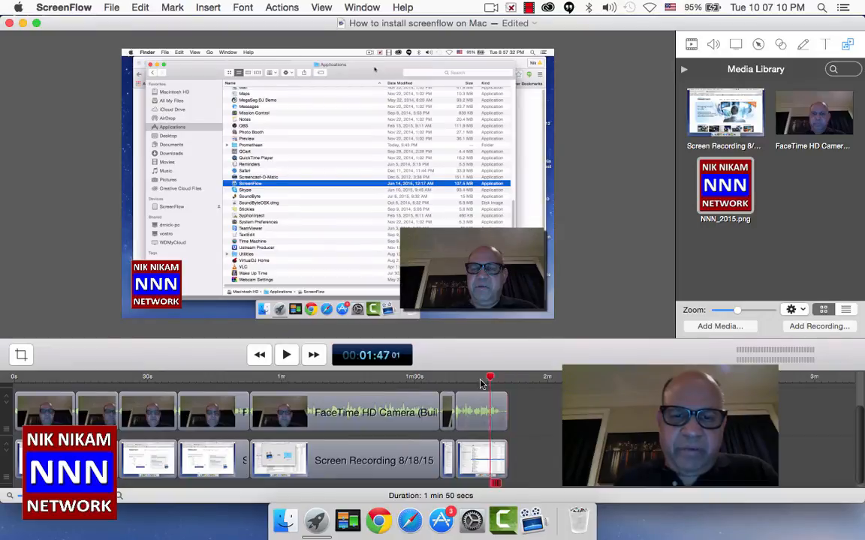
{"action": "left_click_drag", "start_coordinate": [482, 383], "coordinate": [323, 391]}
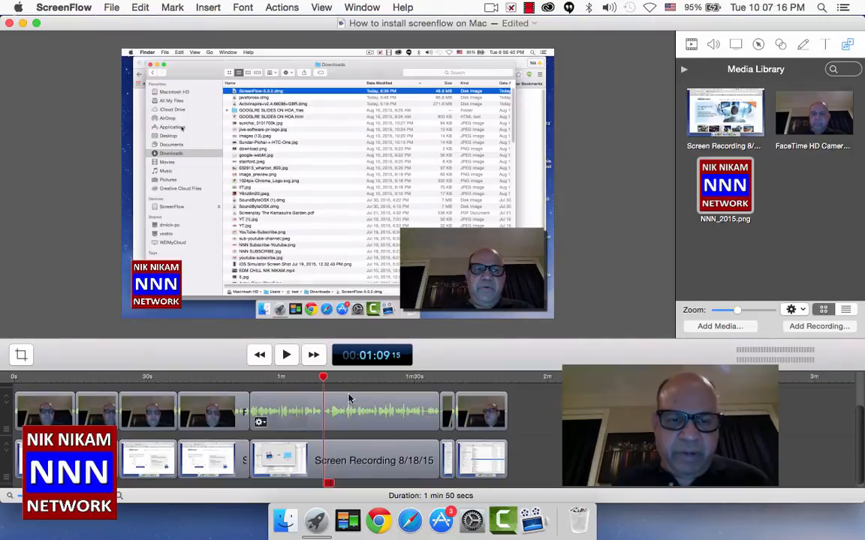
{"action": "key", "text": "space"}
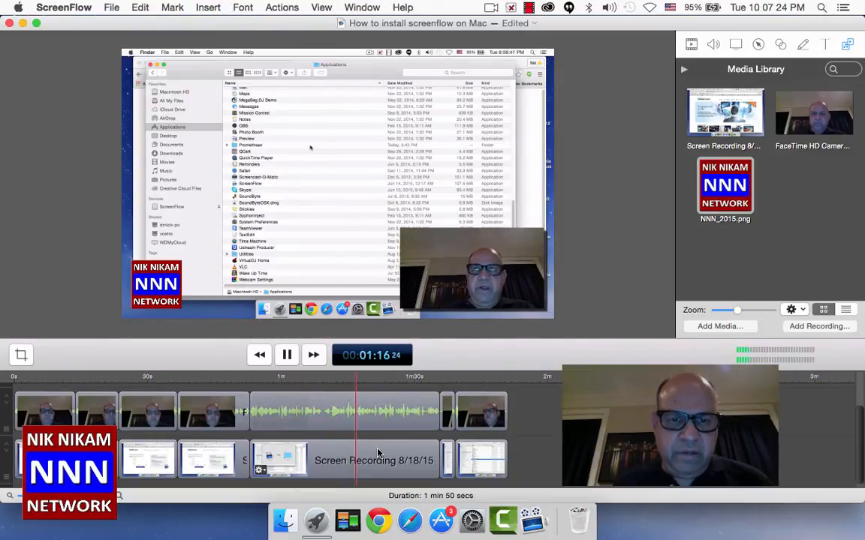
{"action": "key", "text": "space"}
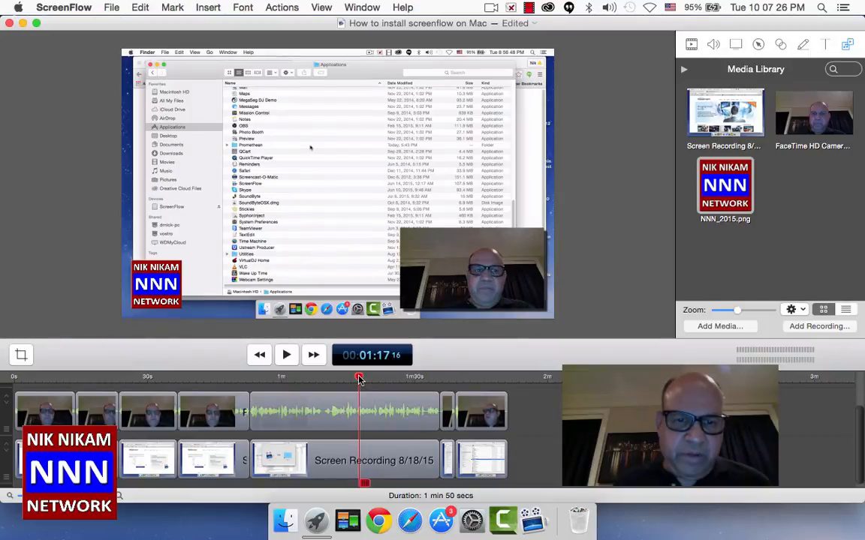
{"action": "mouse_move", "coordinate": [361, 379]}
{"action": "left_mouse_down"}
{"action": "mouse_move", "coordinate": [328, 384]}
{"action": "mouse_move", "coordinate": [358, 387]}
{"action": "left_mouse_up"}
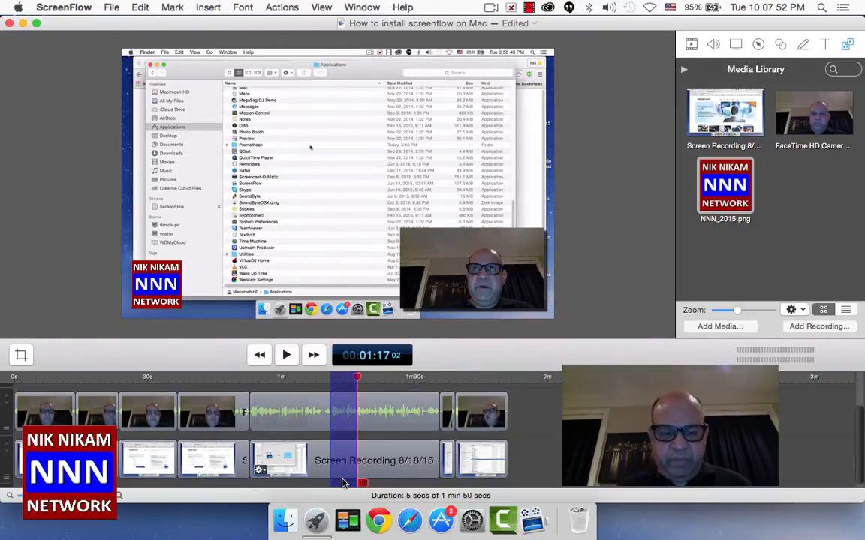
{"action": "key", "text": "super+c"}
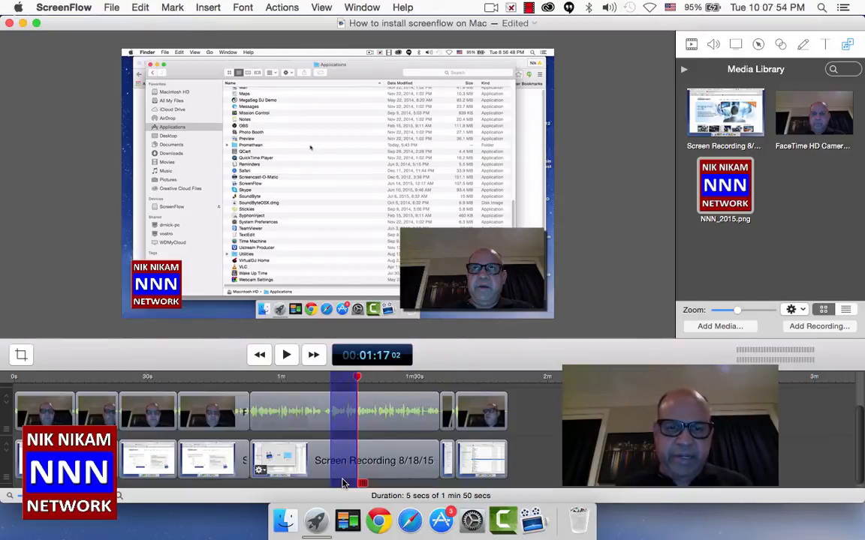
{"action": "key", "text": "Delete"}
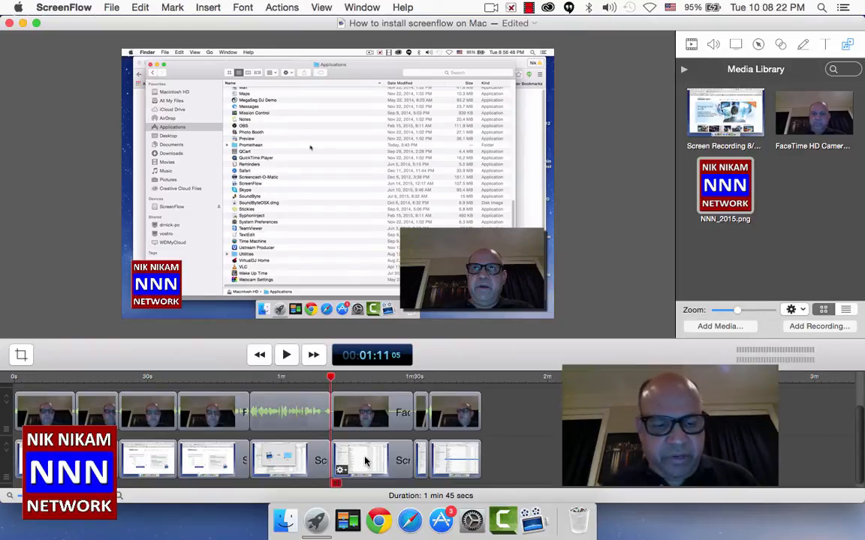
- Undo the last ripple delete on the timeline
{"action": "key", "text": "super+z"}
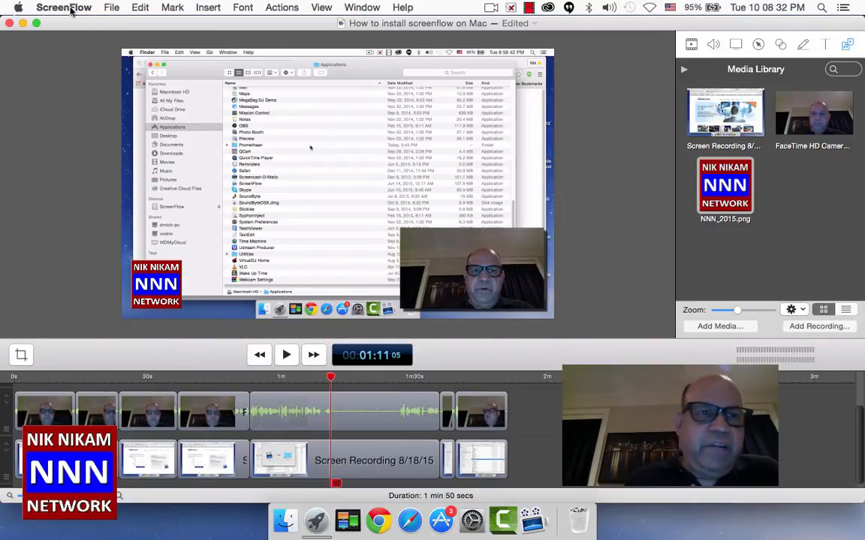
- Review the project's export settings with the Web - High preset at 100% scale, and cancel the export without replacing the existing file
{"action": "left_click", "coordinate": [110, 9]}
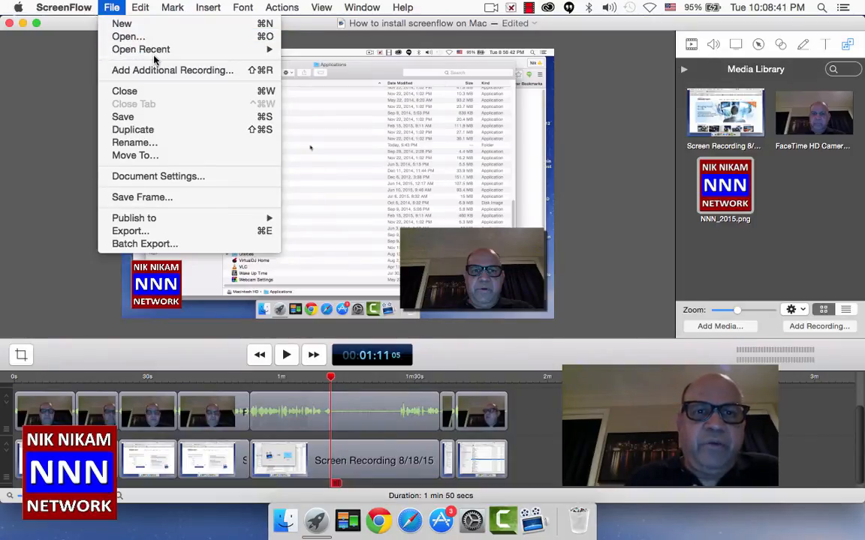
{"action": "mouse_move", "coordinate": [165, 51]}
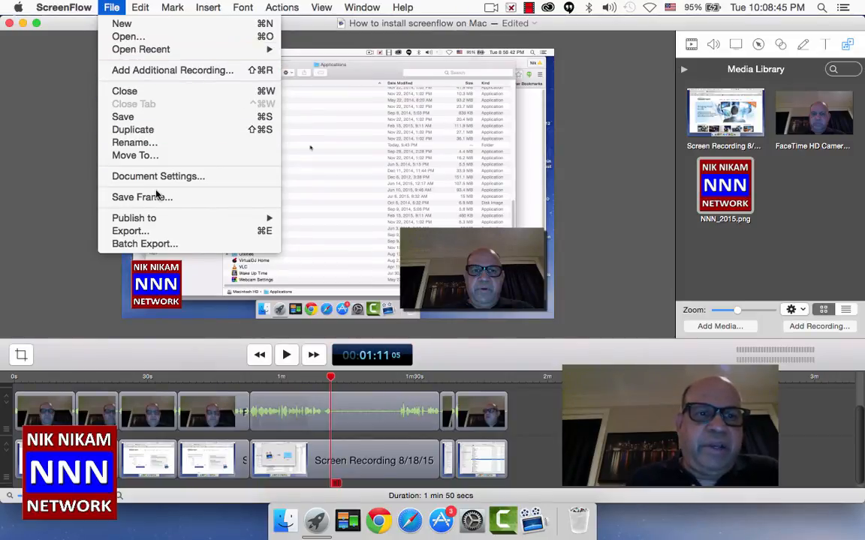
{"action": "left_click", "coordinate": [148, 237]}
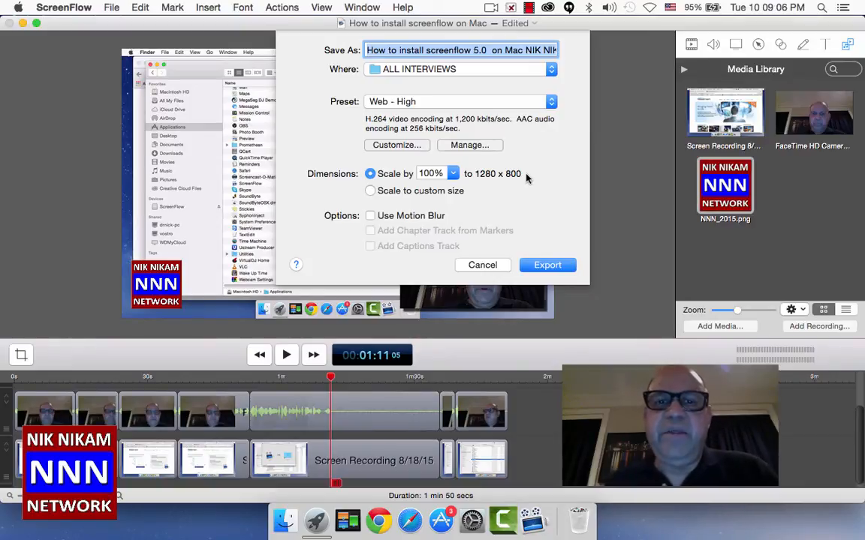
{"action": "left_click", "coordinate": [557, 267]}
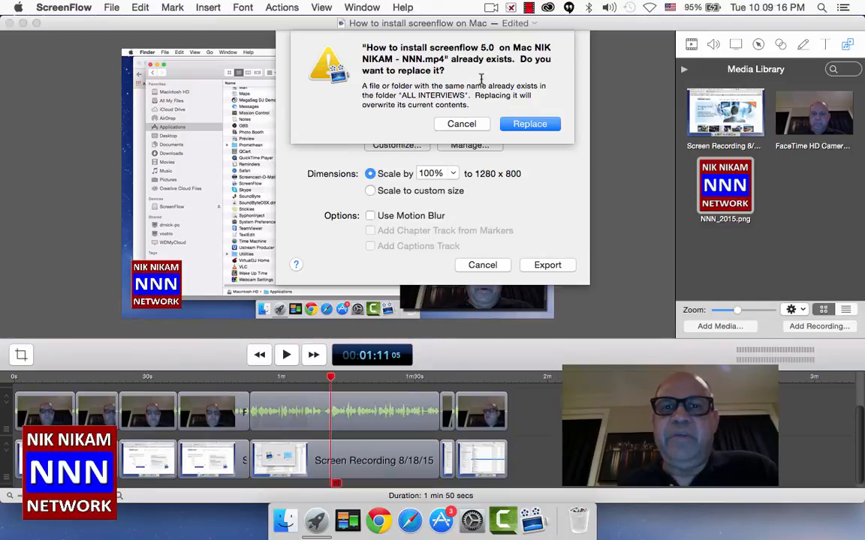
{"action": "left_click", "coordinate": [467, 125]}
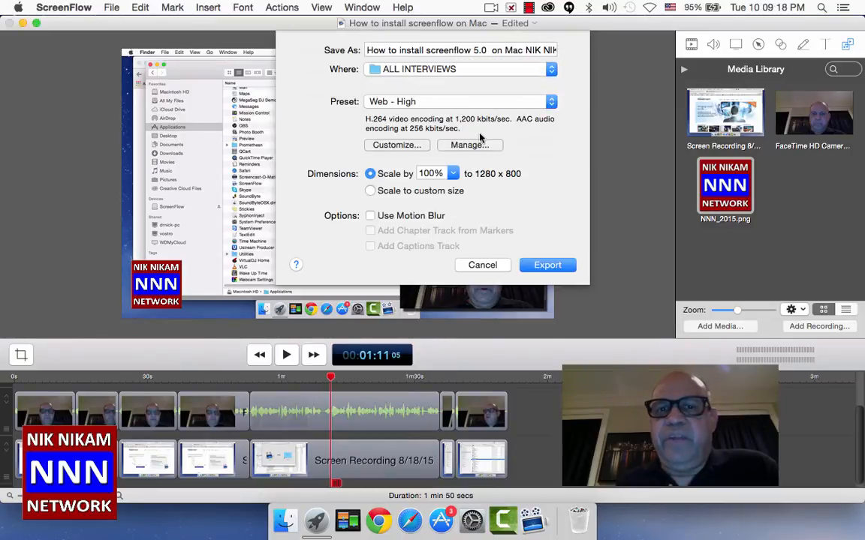
{"action": "left_click", "coordinate": [480, 266]}
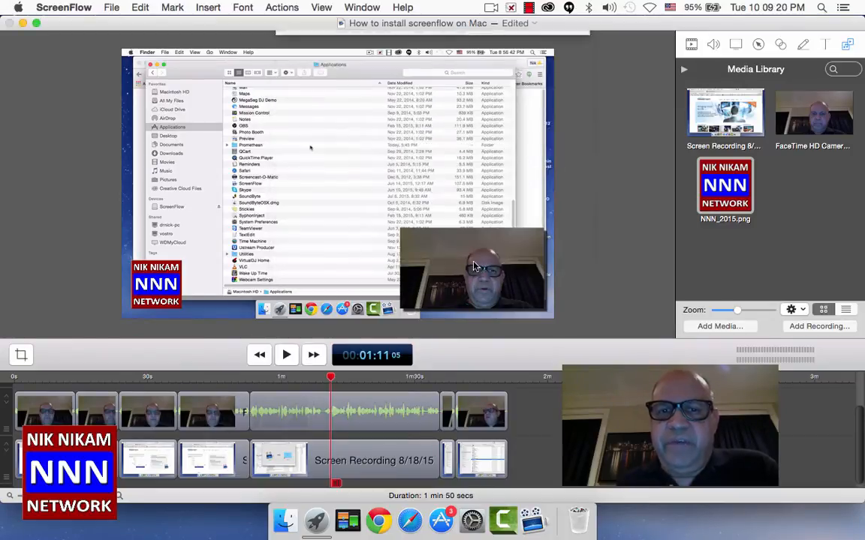
- Look through the available editing, marking and insertion commands without applying any of them
{"action": "left_click", "coordinate": [139, 9]}
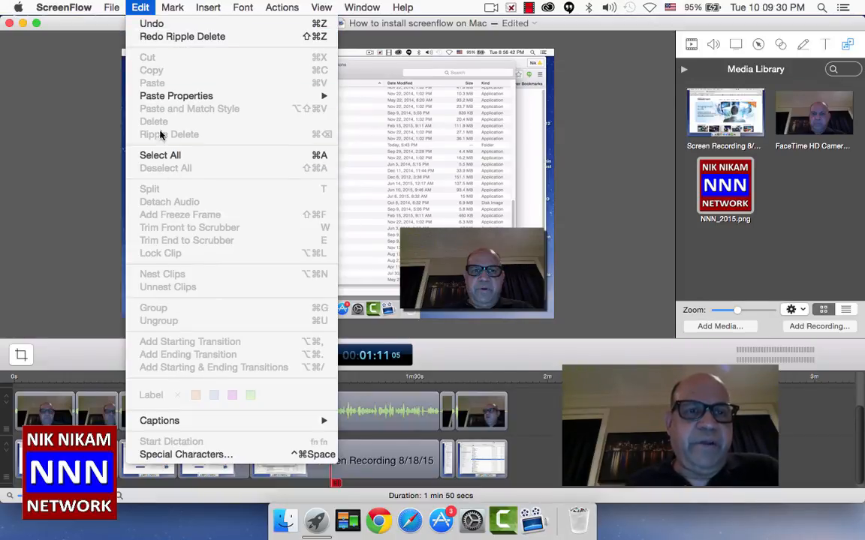
{"action": "left_click", "coordinate": [100, 254]}
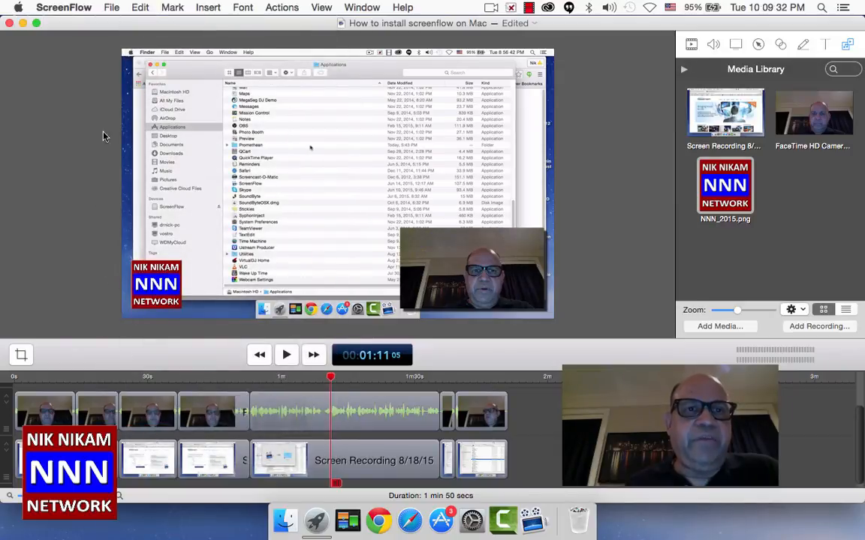
{"action": "left_click", "coordinate": [179, 7]}
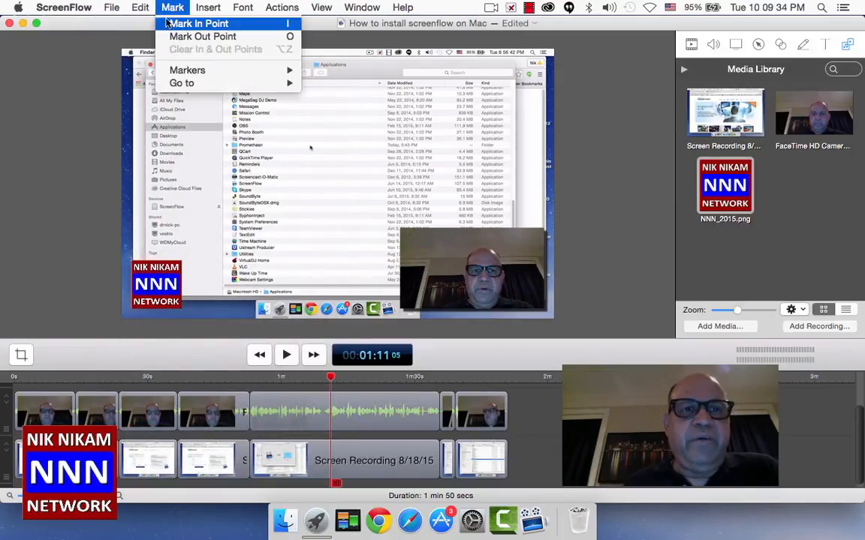
{"action": "left_click", "coordinate": [190, 20]}
{"action": "left_click", "coordinate": [208, 7]}
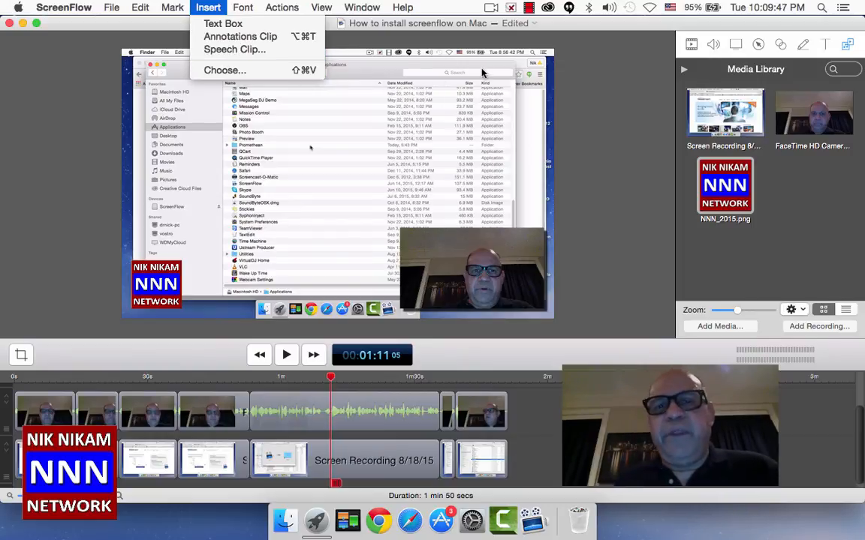
{"action": "left_click", "coordinate": [43, 140]}
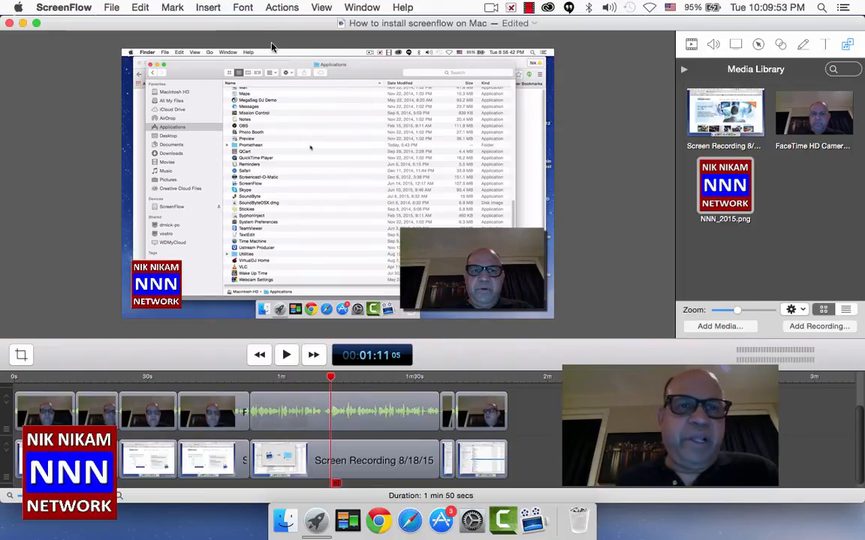
- Show the Fonts window with its font collections and close it again
{"action": "left_click", "coordinate": [242, 7]}
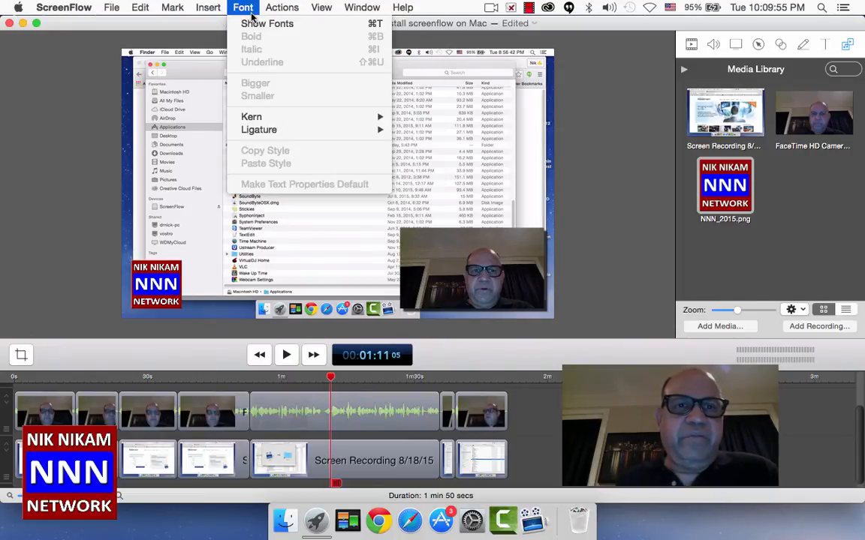
{"action": "left_click", "coordinate": [262, 23]}
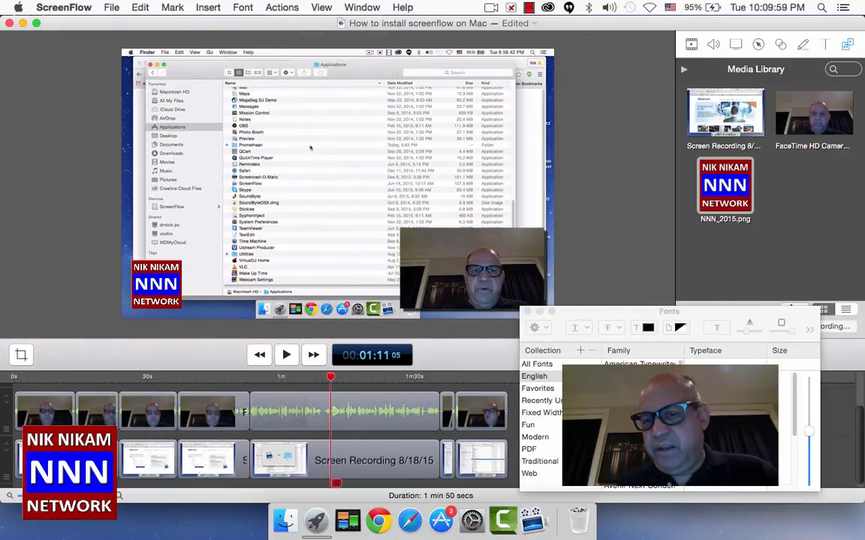
{"action": "left_click", "coordinate": [526, 312]}
- Examine the text formatting commands and the view options for zoom, snapping, audio waveforms and the caption track, without changing any
{"action": "left_click", "coordinate": [240, 7]}
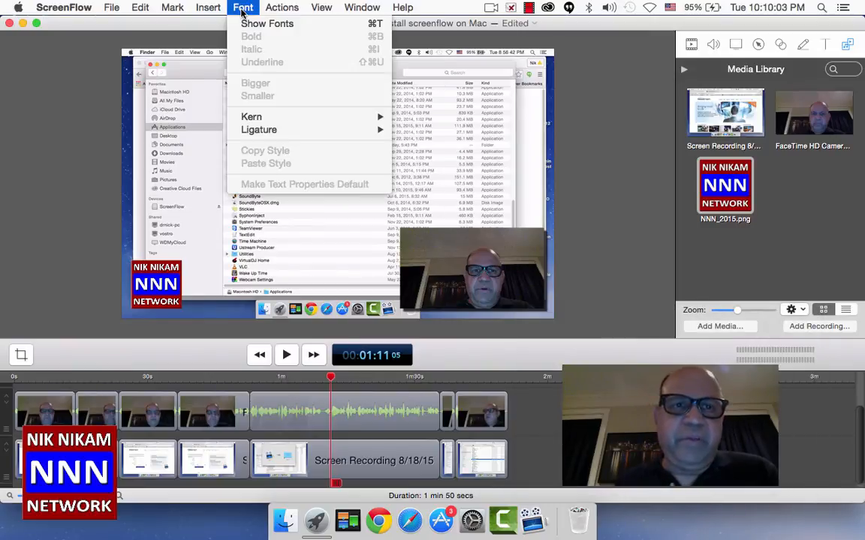
{"action": "mouse_move", "coordinate": [321, 9]}
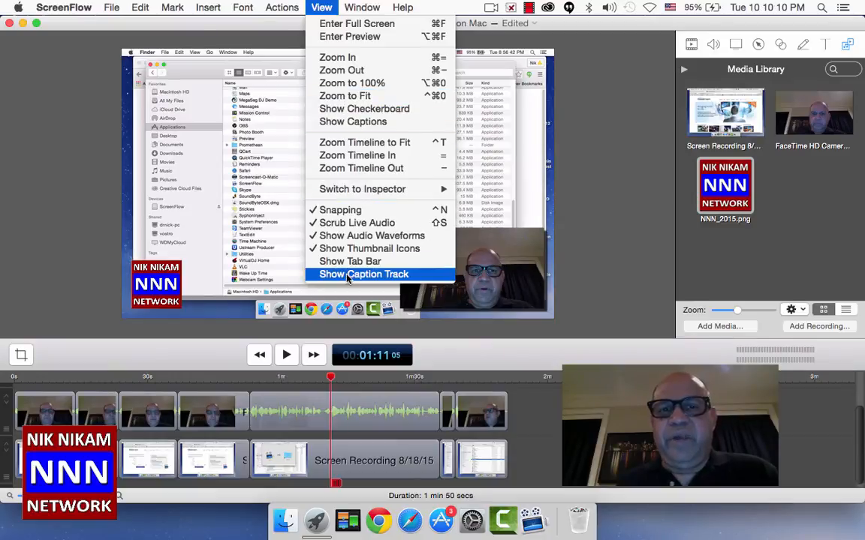
{"action": "left_click", "coordinate": [63, 258]}
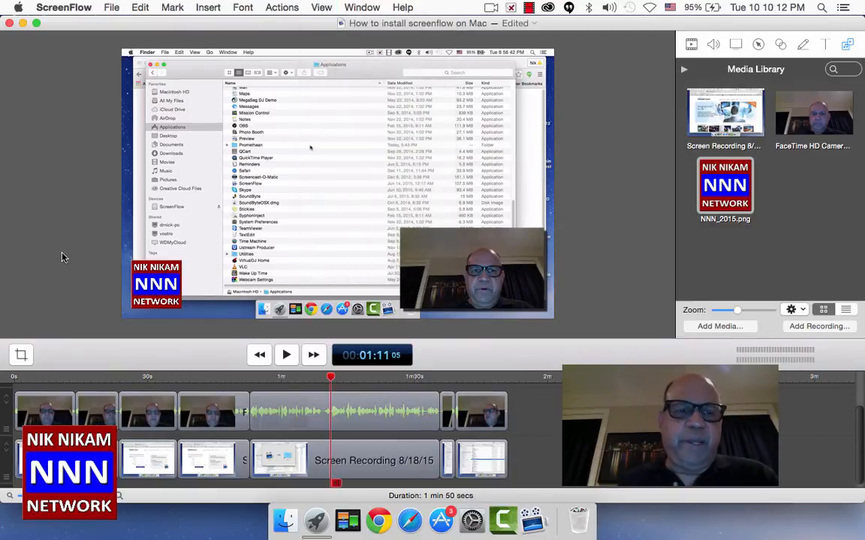